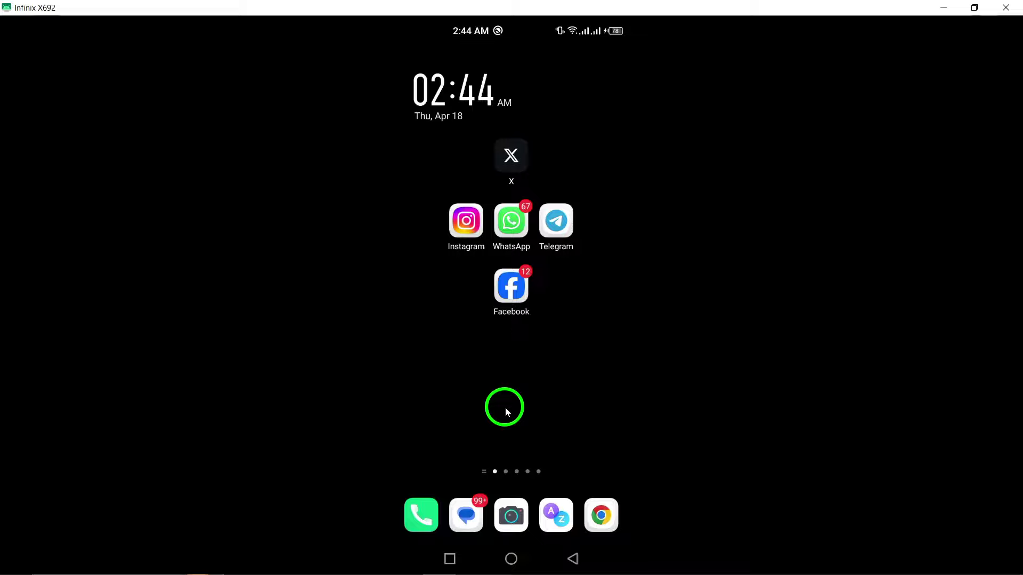
Launch X and go via the profile drawer, Settings & Support, and Settings and privacy to Your account.
{"action": "left_click", "coordinate": [512, 159]}
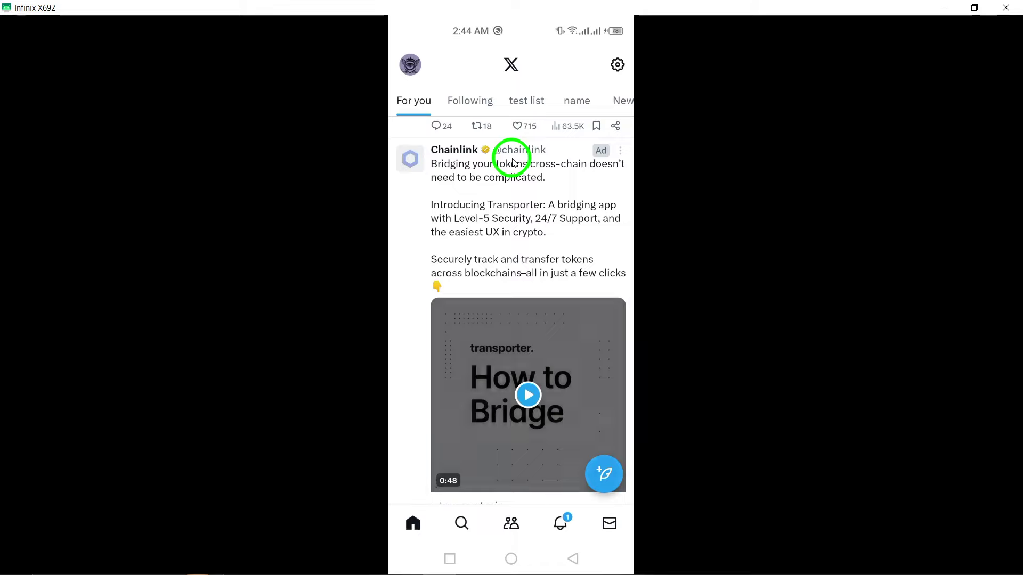
{"action": "left_click", "coordinate": [412, 69]}
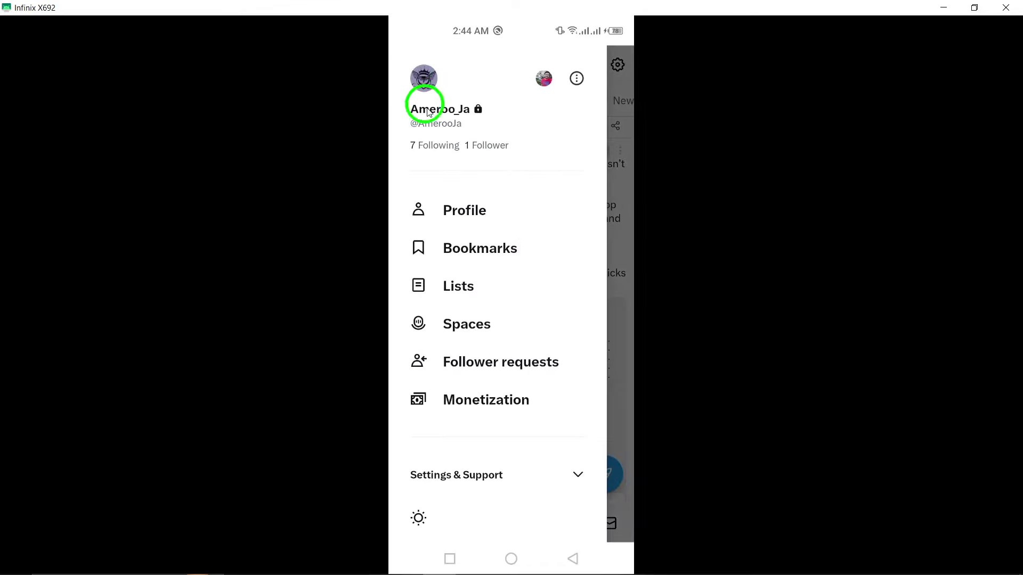
{"action": "left_click", "coordinate": [449, 473]}
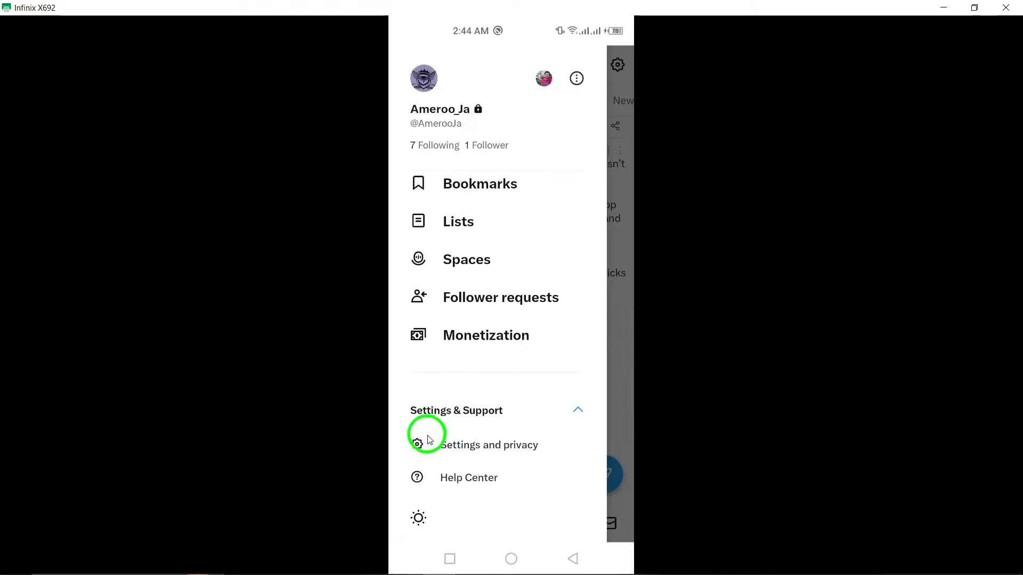
{"action": "left_click", "coordinate": [528, 455]}
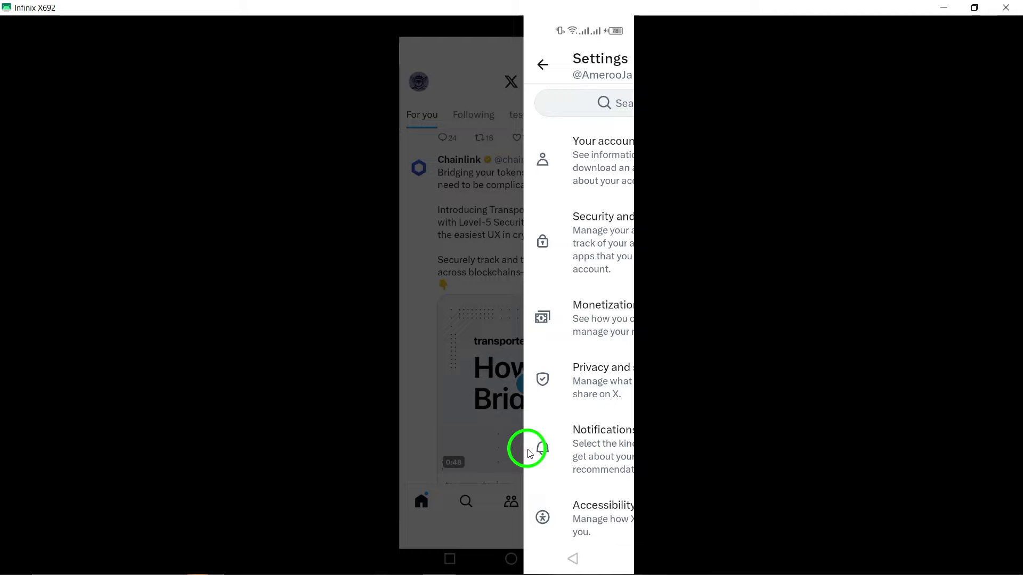
{"action": "left_click", "coordinate": [461, 159]}
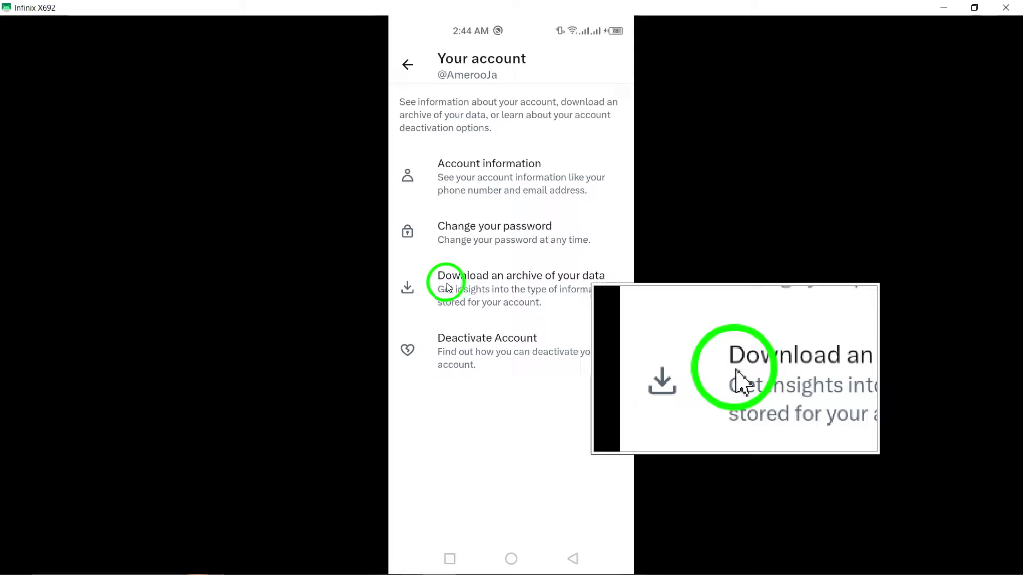
Open Download an archive of your data, then try a Screenshot quick-setting capture, which X blocks.
{"action": "left_click", "coordinate": [586, 287]}
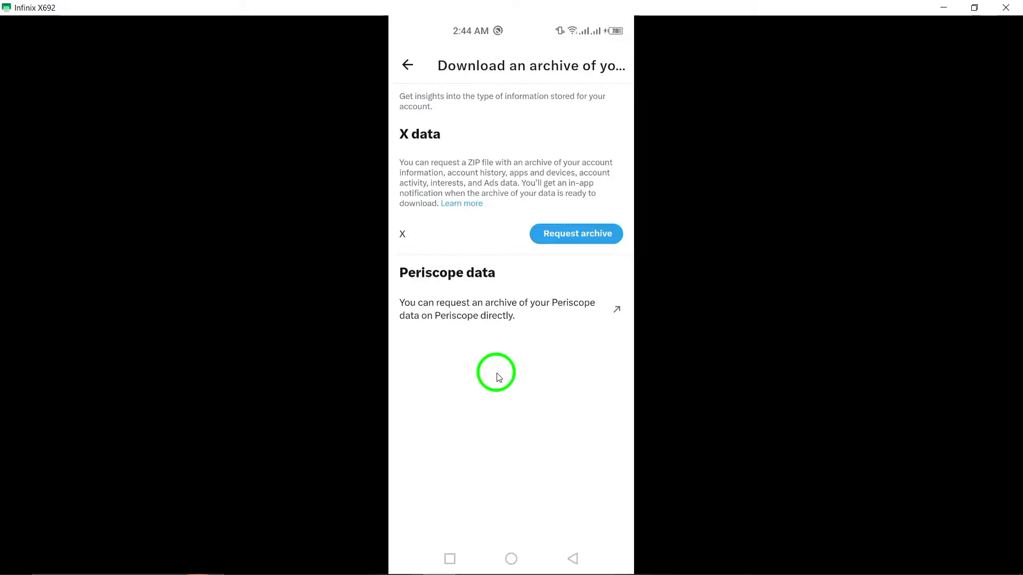
{"action": "mouse_move", "coordinate": [528, 32]}
{"action": "left_mouse_down"}
{"action": "mouse_move", "coordinate": [528, 216]}
{"action": "mouse_move", "coordinate": [544, 82]}
{"action": "left_mouse_up"}
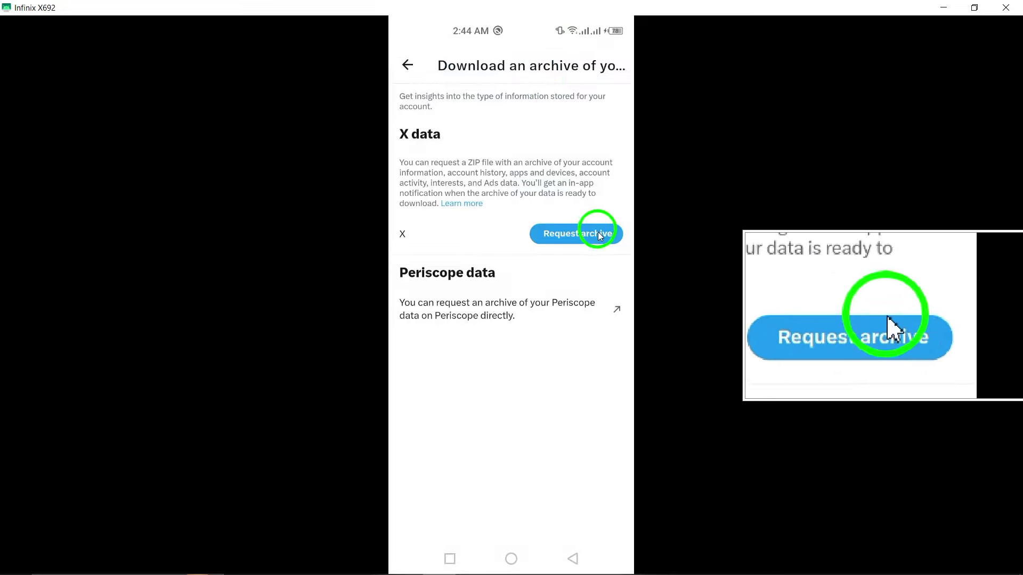
{"action": "mouse_move", "coordinate": [520, 30]}
{"action": "left_mouse_down"}
{"action": "mouse_move", "coordinate": [511, 302]}
{"action": "mouse_move", "coordinate": [533, 359]}
{"action": "left_mouse_up"}
{"action": "left_click", "coordinate": [591, 266]}
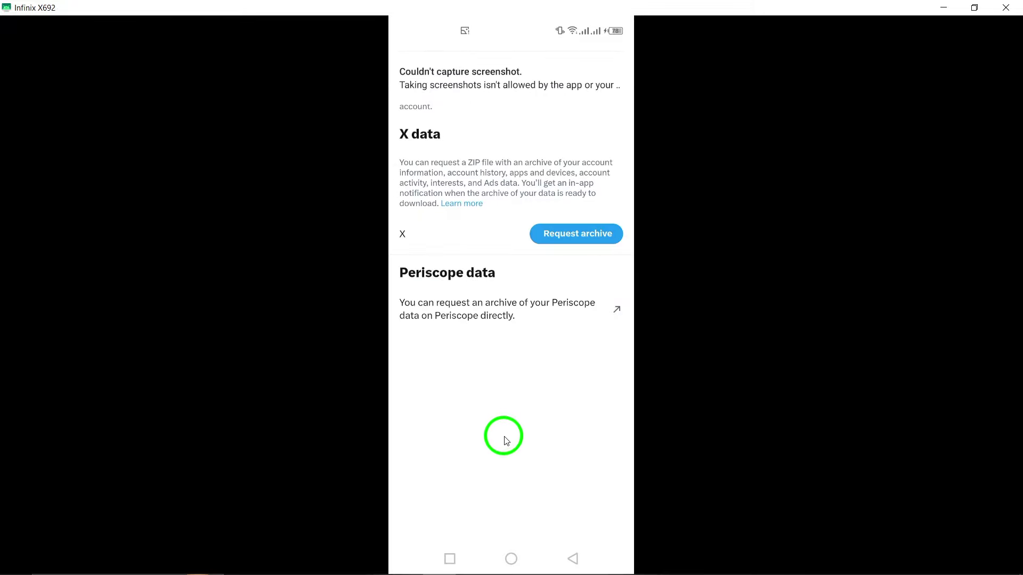